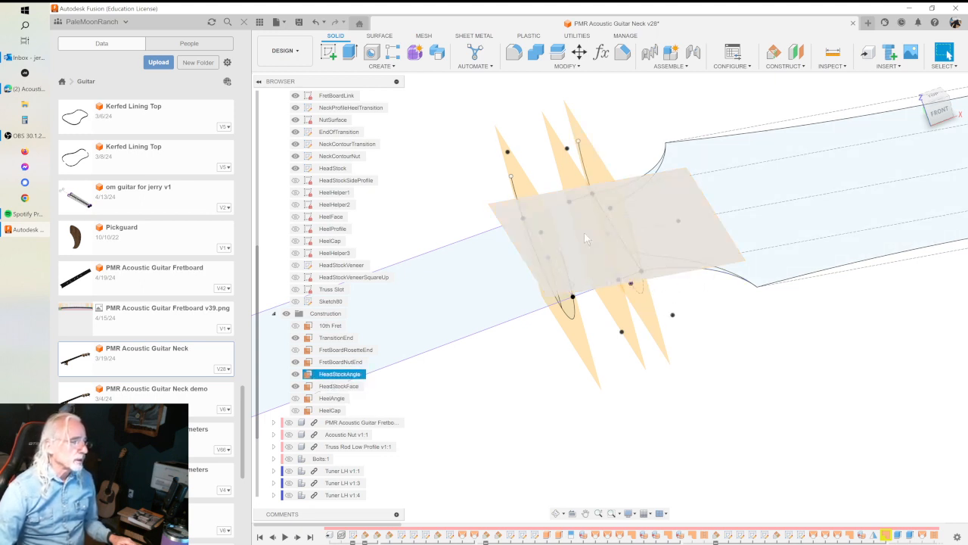
Hide the HeadStock, NeckContourNut, NeckContourTransition, EndOfTransition and NutSurface sketches around the nut end of the neck.
{"action": "scroll", "coordinate": [704, 300], "scroll_direction": "up", "scroll_amount": 4}
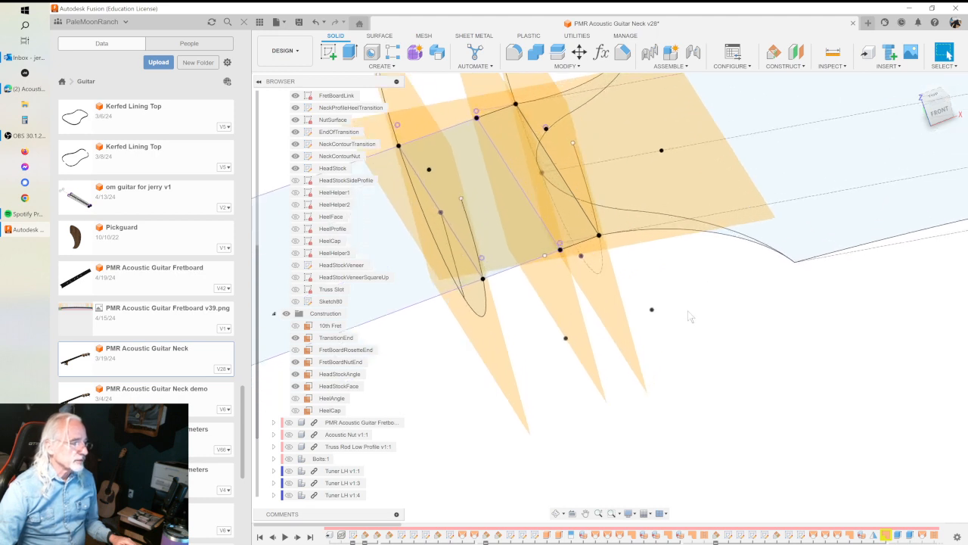
{"action": "scroll", "coordinate": [669, 273], "scroll_direction": "down", "scroll_amount": 2}
{"action": "scroll", "coordinate": [678, 274], "scroll_direction": "down", "scroll_amount": 2}
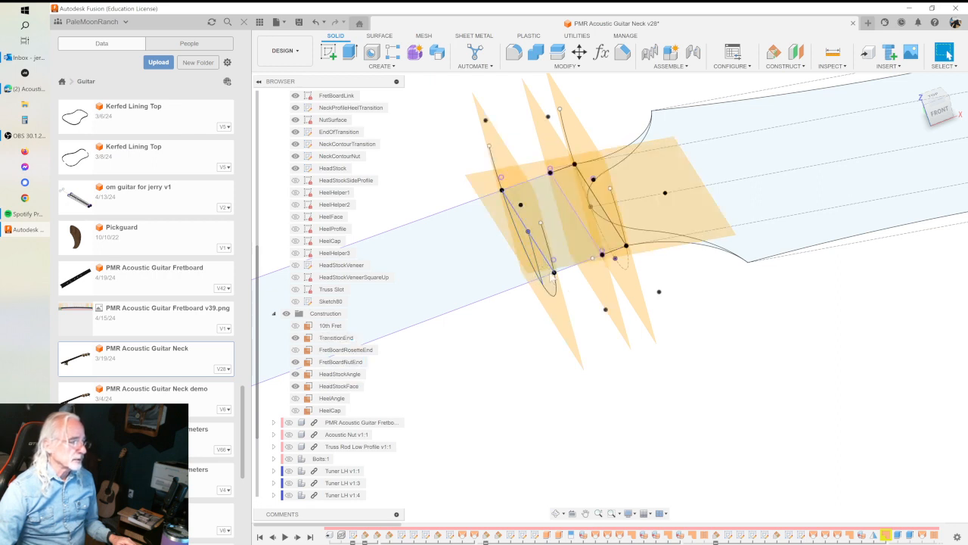
{"action": "scroll", "coordinate": [700, 324], "scroll_direction": "down", "scroll_amount": 2}
{"action": "scroll", "coordinate": [701, 324], "scroll_direction": "up", "scroll_amount": 2}
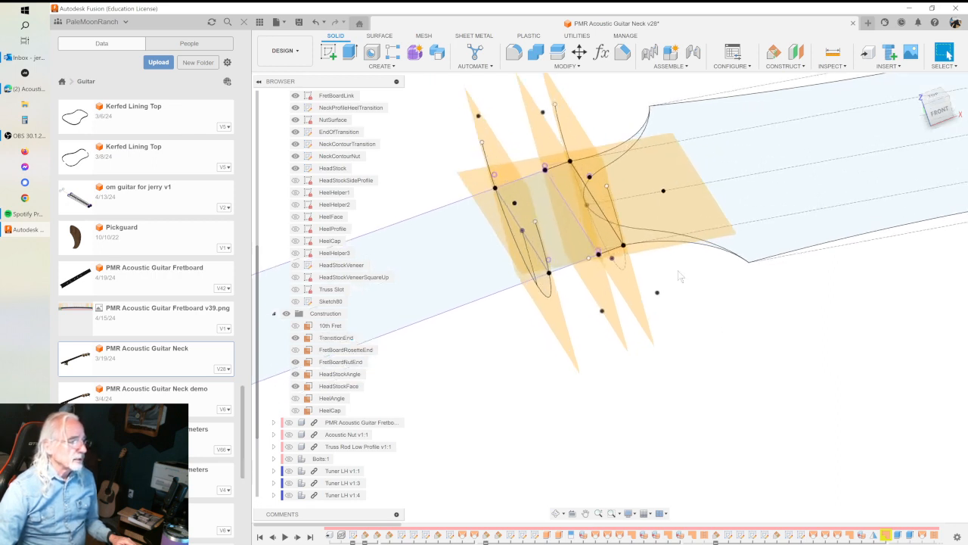
{"action": "scroll", "coordinate": [427, 340], "scroll_direction": "down", "scroll_amount": 3}
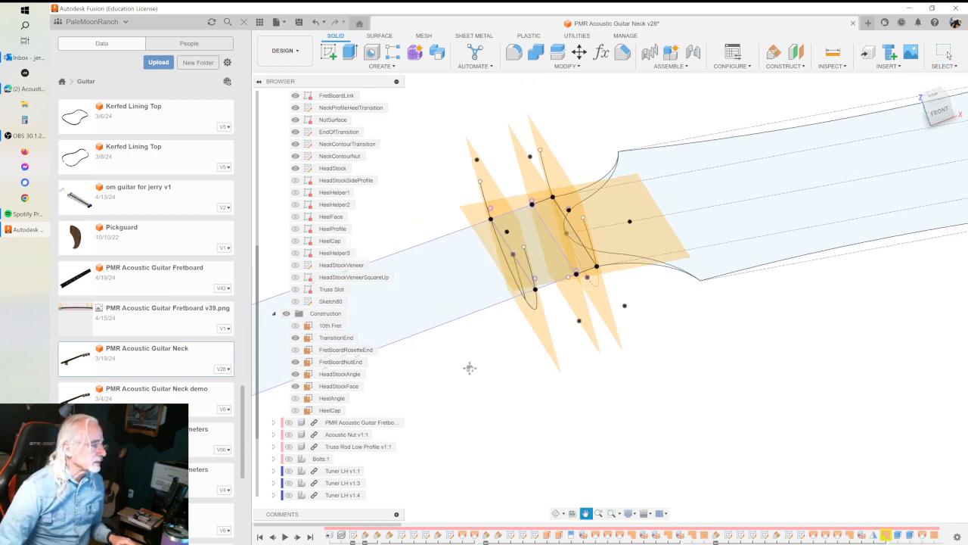
{"action": "middle_click_drag", "start_coordinate": [492, 350], "coordinate": [625, 330]}
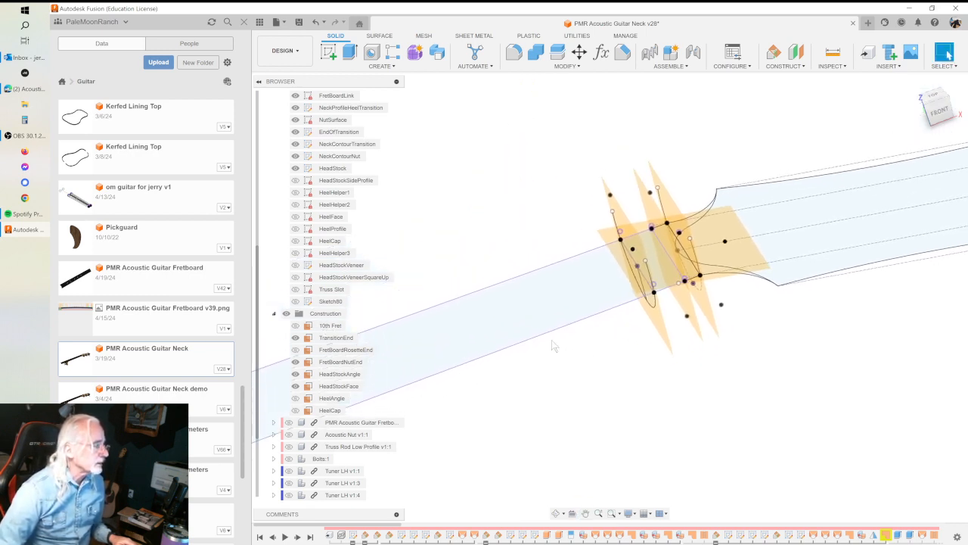
{"action": "left_click", "coordinate": [296, 168]}
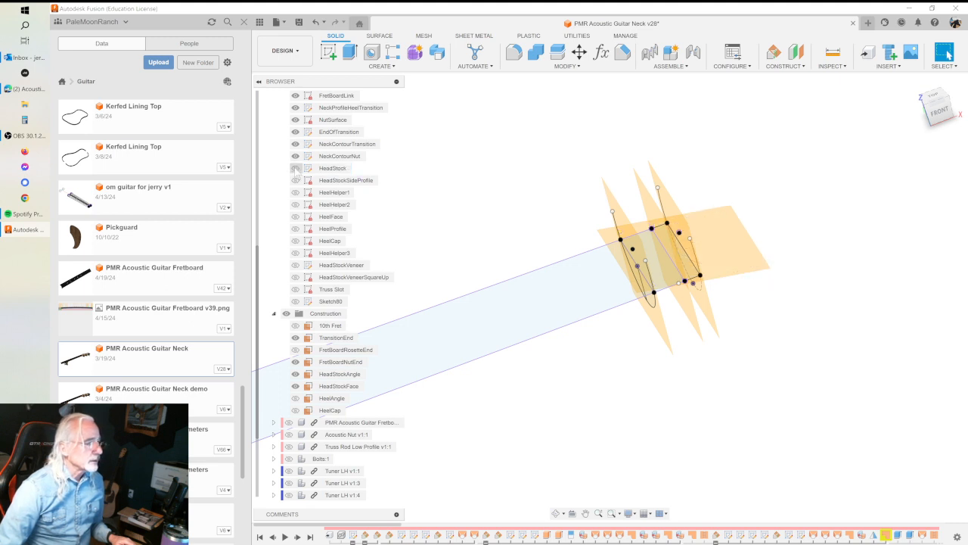
{"action": "left_click", "coordinate": [296, 156]}
{"action": "left_click", "coordinate": [296, 155]}
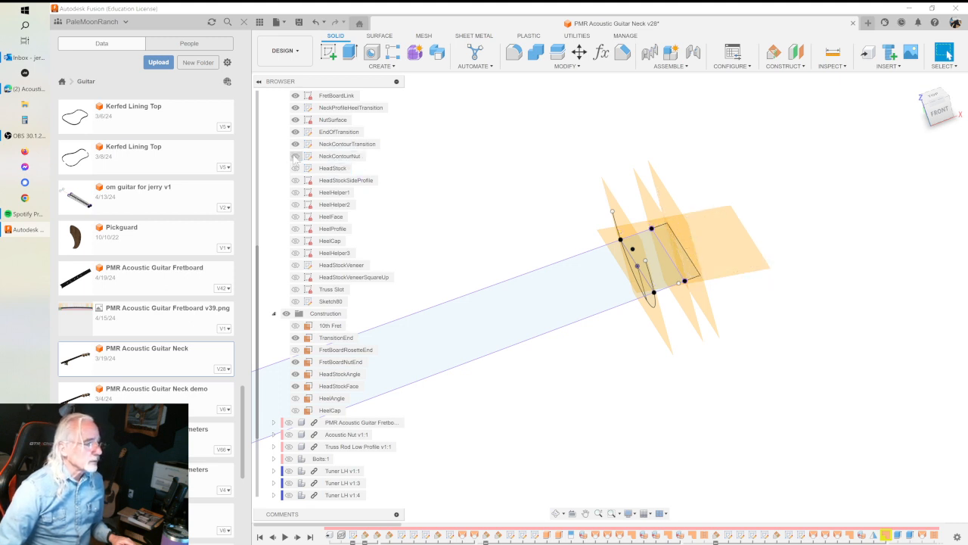
{"action": "left_click", "coordinate": [295, 144]}
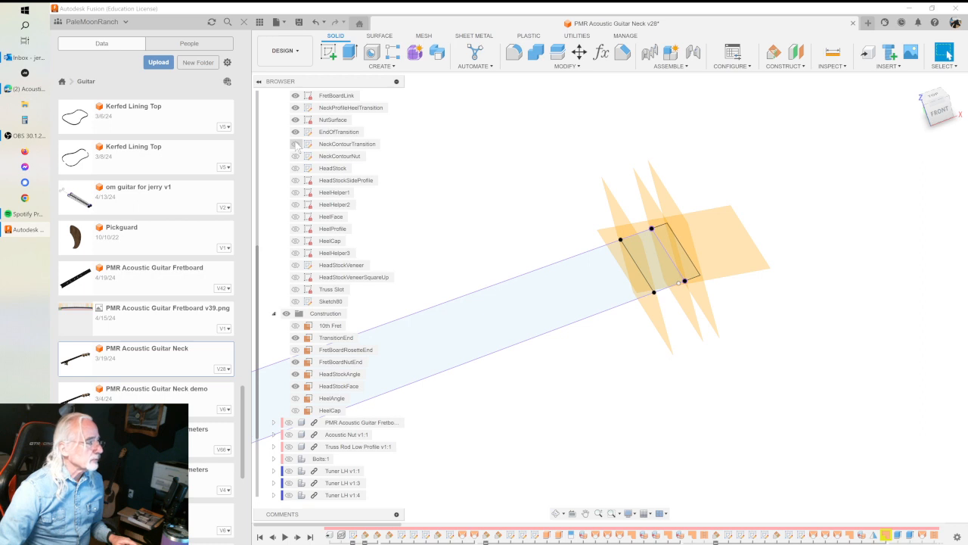
{"action": "left_click", "coordinate": [296, 132]}
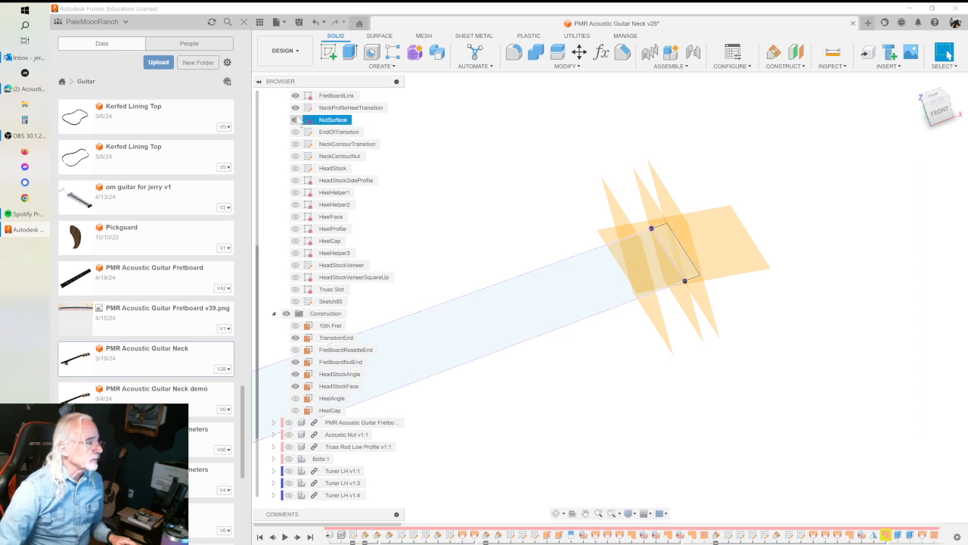
{"action": "left_click", "coordinate": [296, 119]}
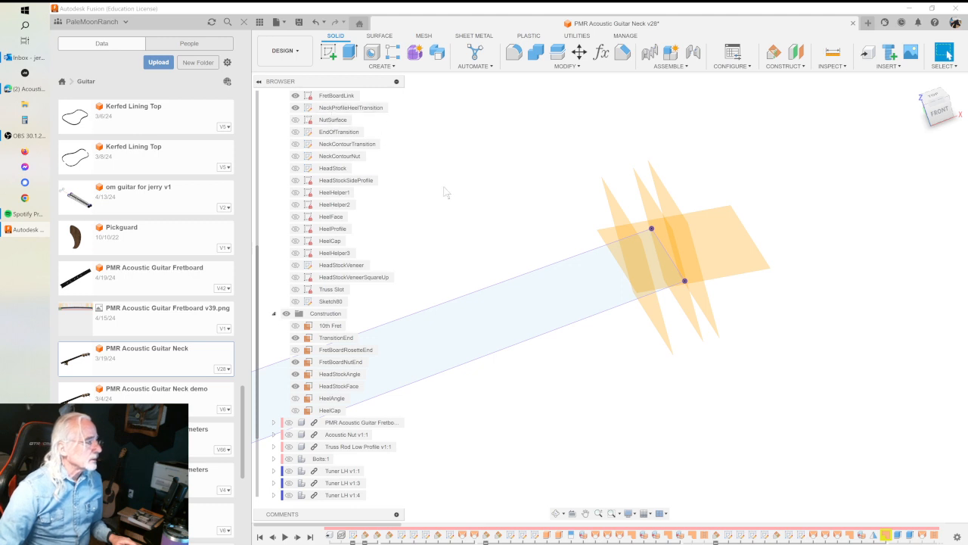
Inspect the fretboard's nut-end edge against the construction planes, and show the EndOfTransition sketch.
{"action": "middle_click_drag", "start_coordinate": [404, 151], "coordinate": [413, 195], "text": "shift"}
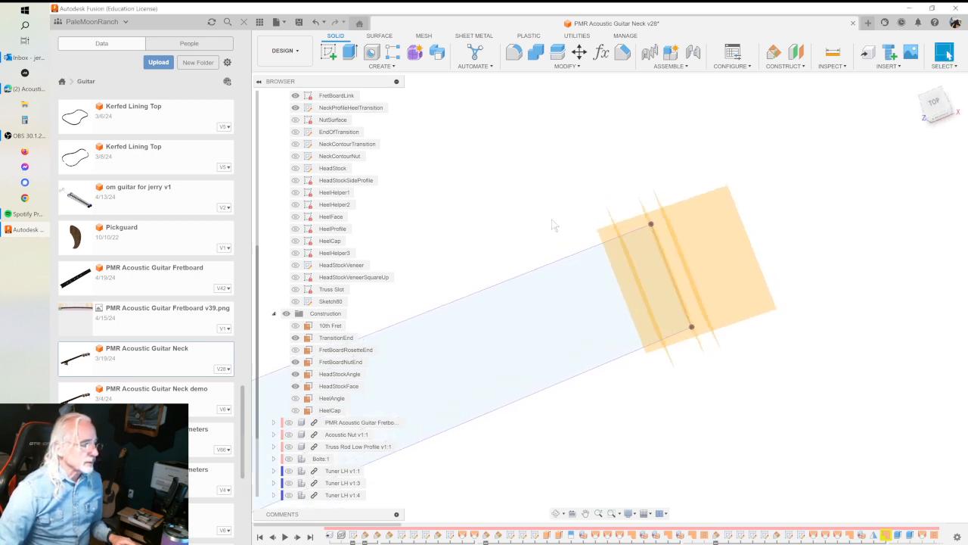
{"action": "left_click", "coordinate": [661, 267]}
{"action": "mouse_move", "coordinate": [640, 257]}
{"action": "middle_mouse_down", "text": "shift"}
{"action": "mouse_move", "coordinate": [655, 258]}
{"action": "mouse_move", "coordinate": [641, 256]}
{"action": "middle_mouse_up", "text": "shift"}
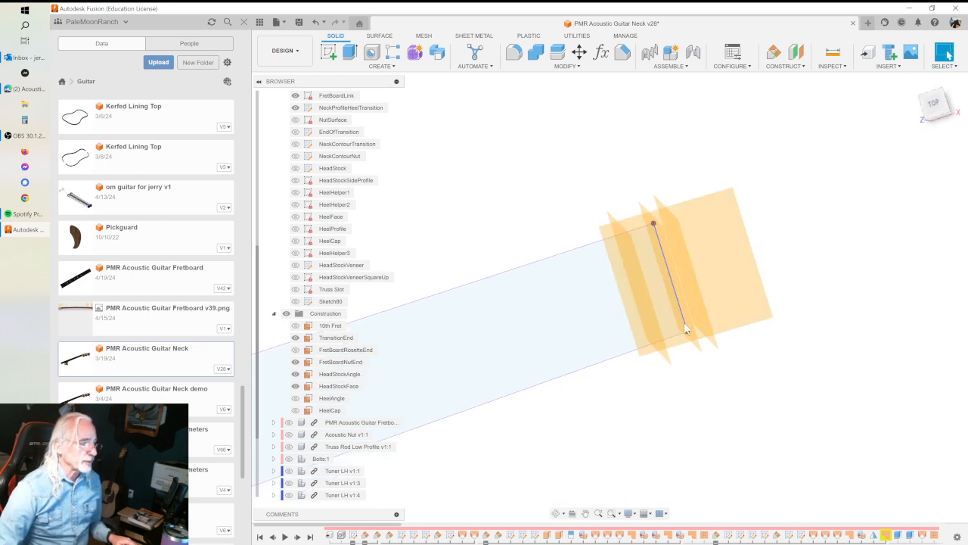
{"action": "left_click", "coordinate": [678, 316]}
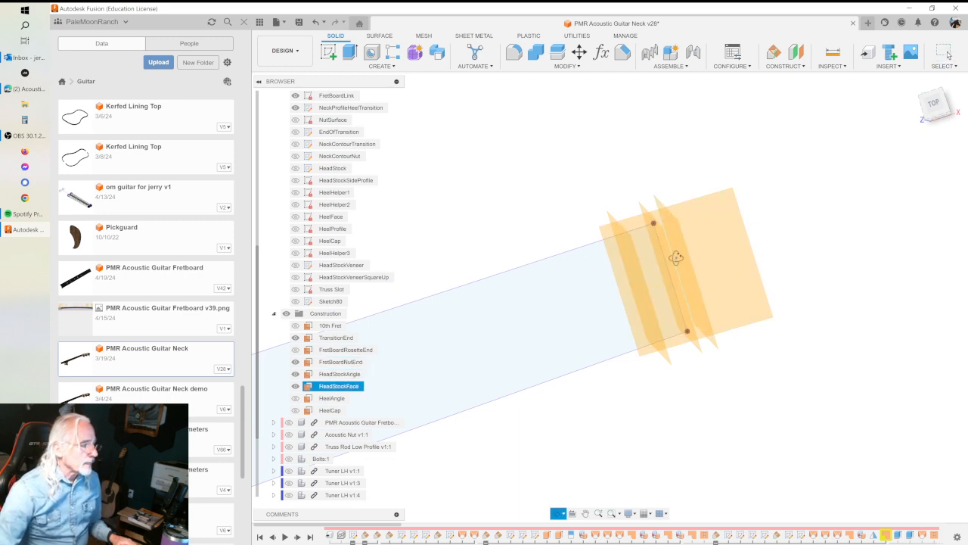
{"action": "middle_click_drag", "start_coordinate": [675, 258], "coordinate": [662, 236], "text": "shift"}
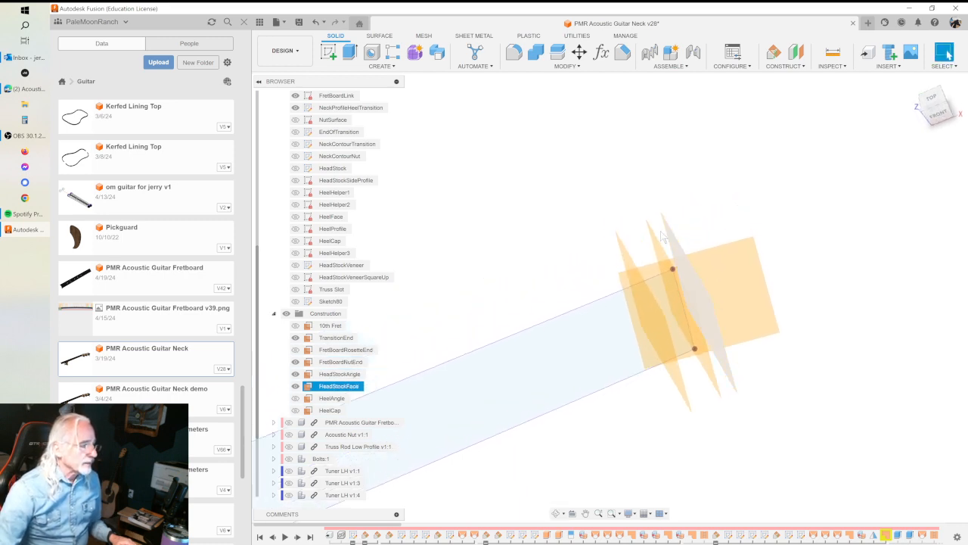
{"action": "left_click", "coordinate": [298, 121]}
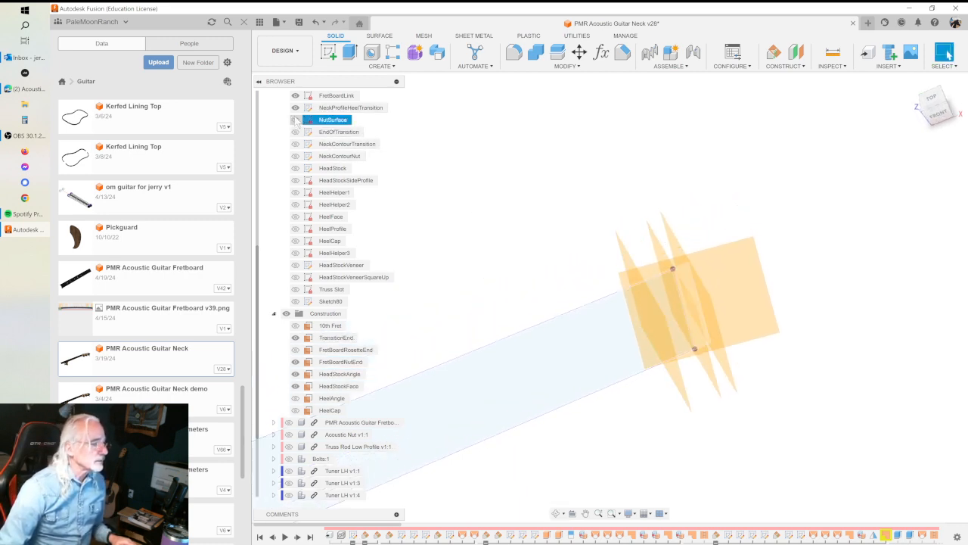
{"action": "left_click", "coordinate": [295, 119]}
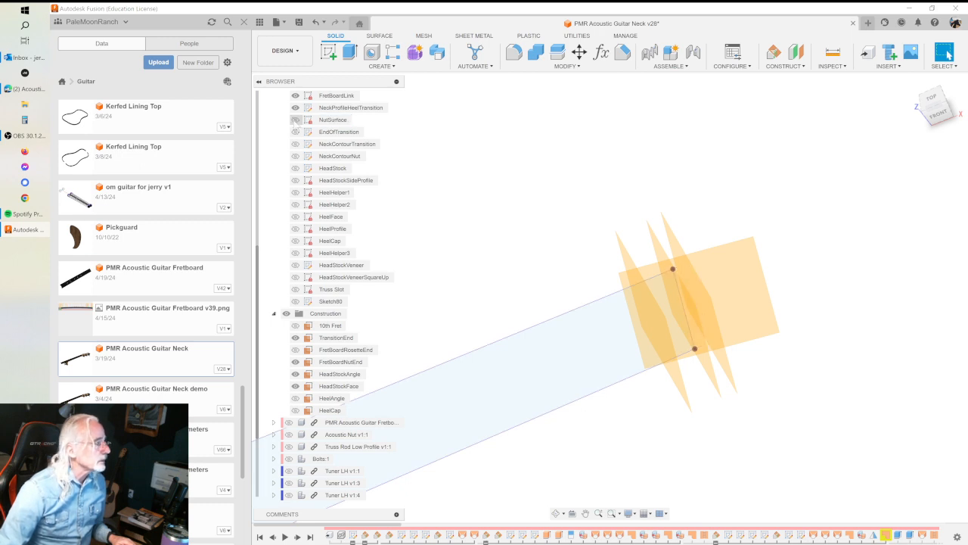
{"action": "left_click", "coordinate": [301, 133]}
{"action": "left_click", "coordinate": [295, 131]}
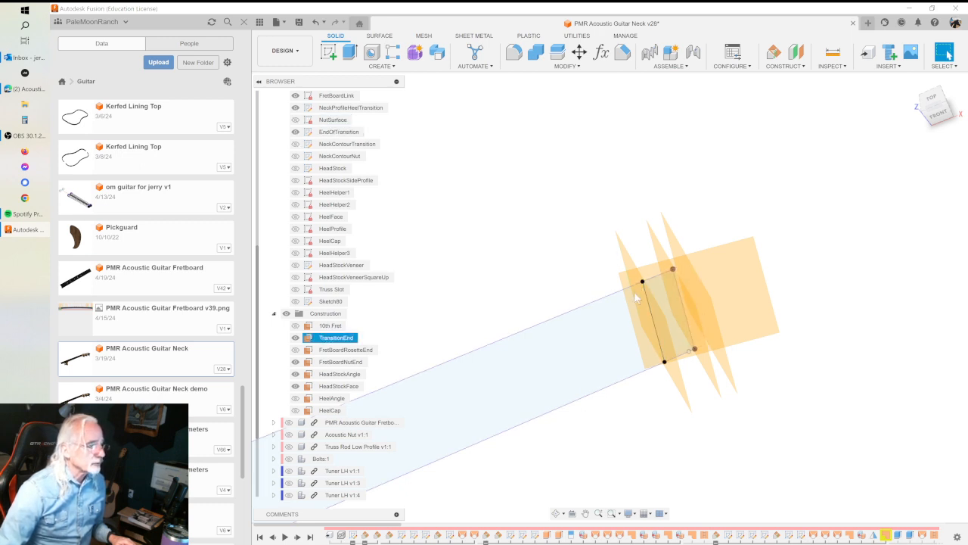
Examine how the TransitionEnd construction plane lies relative to the EndOfTransition sketch, highlighting the plane and clearing the selection.
{"action": "middle_click_drag", "start_coordinate": [637, 260], "coordinate": [640, 279], "text": "shift"}
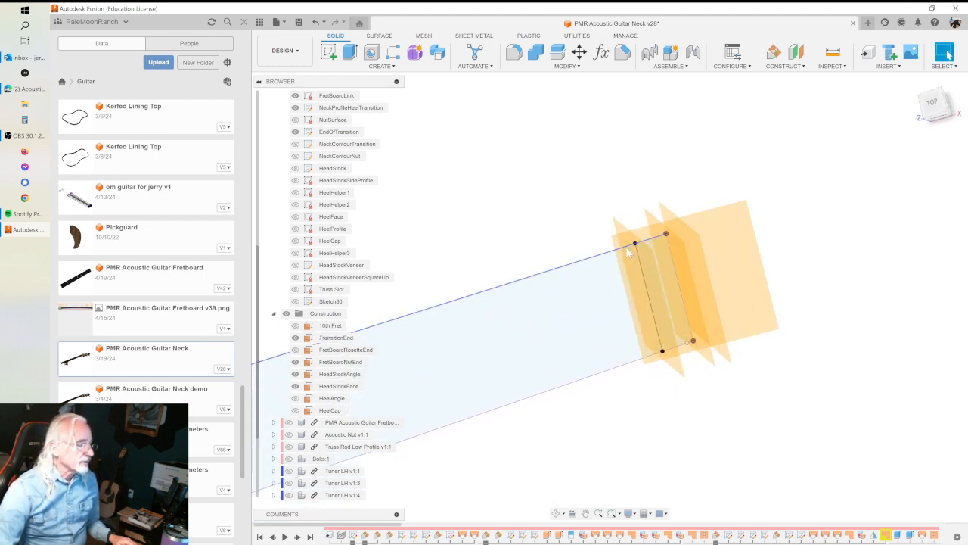
{"action": "middle_click_drag", "start_coordinate": [628, 254], "coordinate": [630, 159], "text": "shift"}
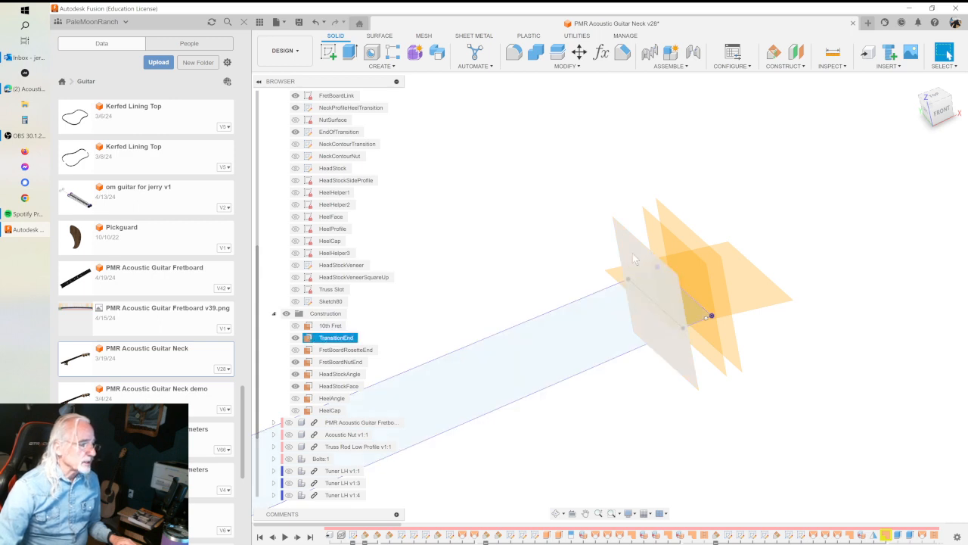
{"action": "left_click", "coordinate": [634, 257]}
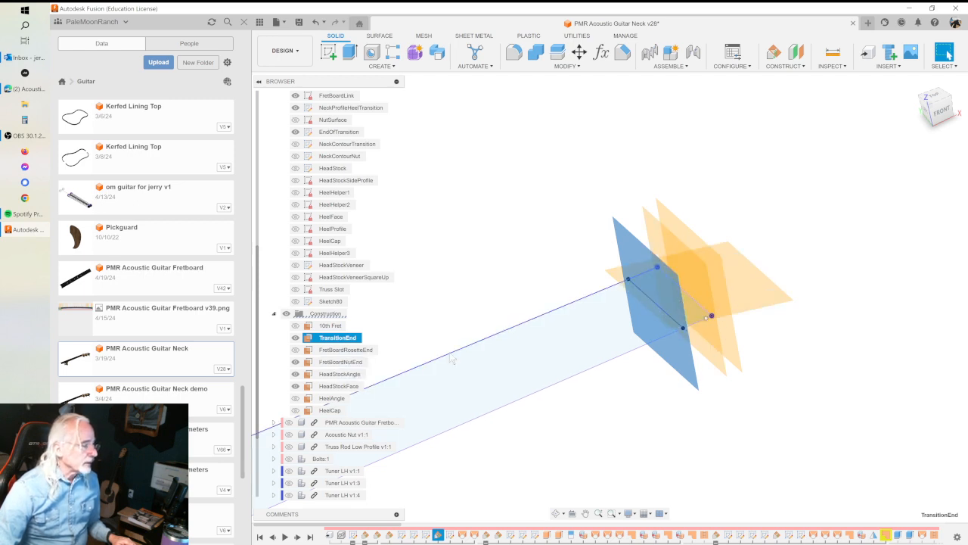
{"action": "left_click", "coordinate": [788, 399]}
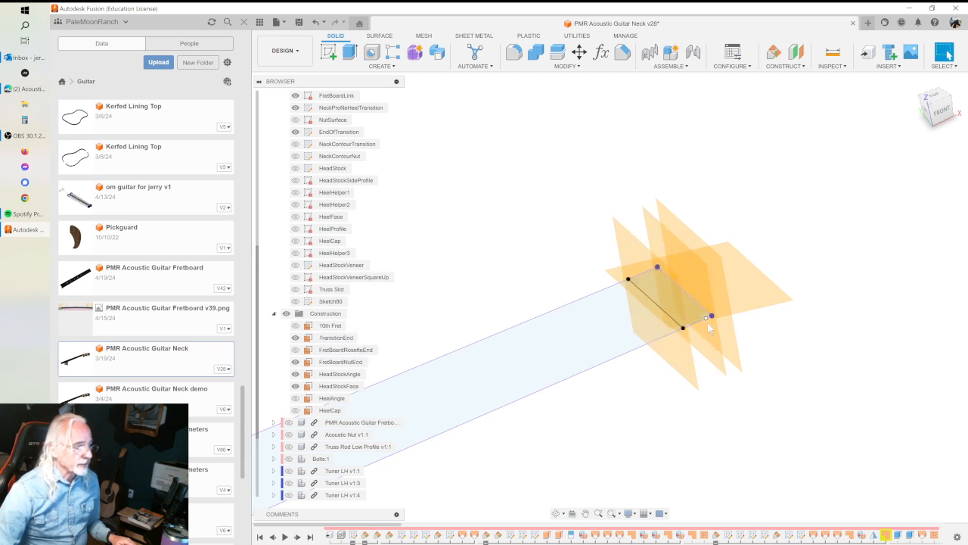
Show the NutSurface sketch at the nut end of the fretboard.
{"action": "middle_click_drag", "start_coordinate": [678, 301], "coordinate": [689, 281], "text": "shift"}
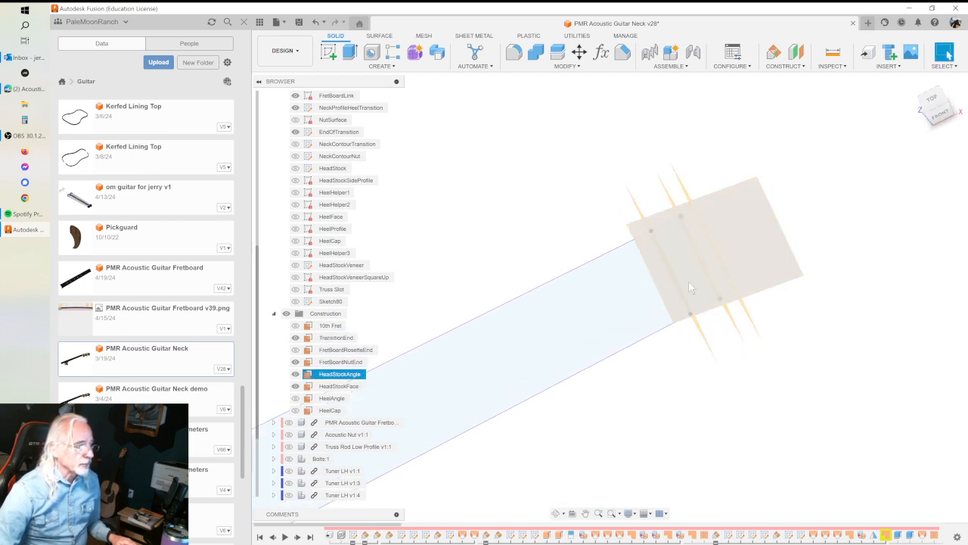
{"action": "middle_click_drag", "start_coordinate": [808, 216], "coordinate": [813, 213], "text": "shift"}
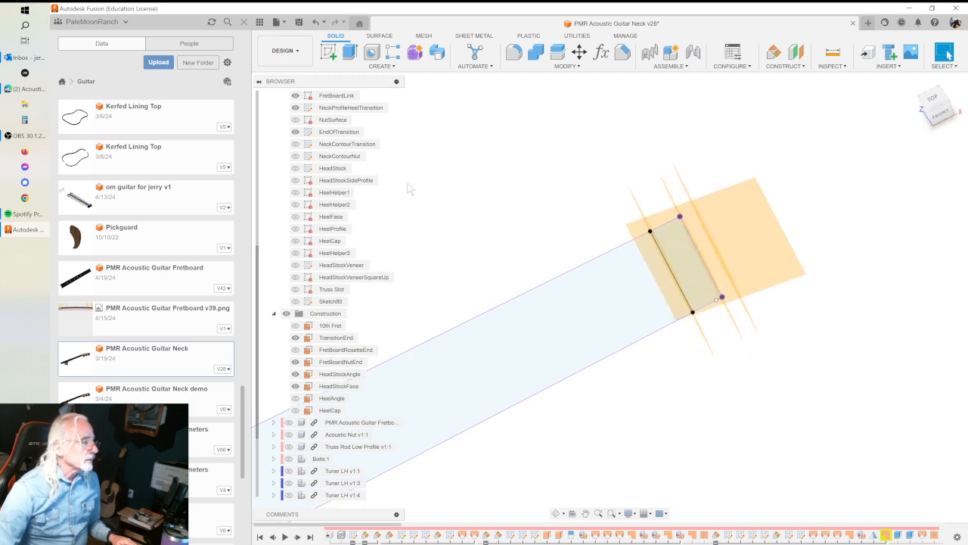
{"action": "left_click", "coordinate": [296, 119]}
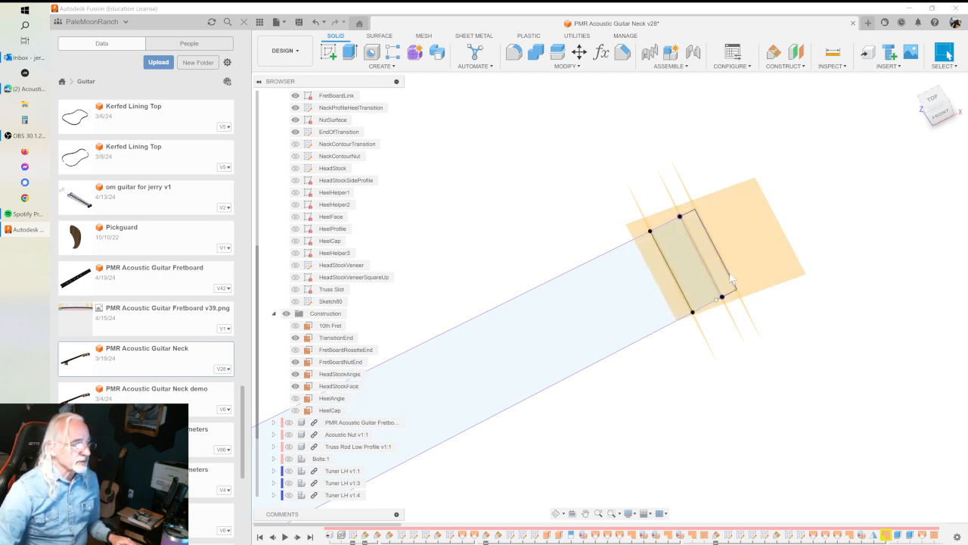
Highlight the HeadStockAngle and HeadStockFace construction planes in turn, examine how they meet at the nut surface, and clear the selection.
{"action": "middle_click_drag", "start_coordinate": [732, 192], "coordinate": [740, 182], "text": "shift"}
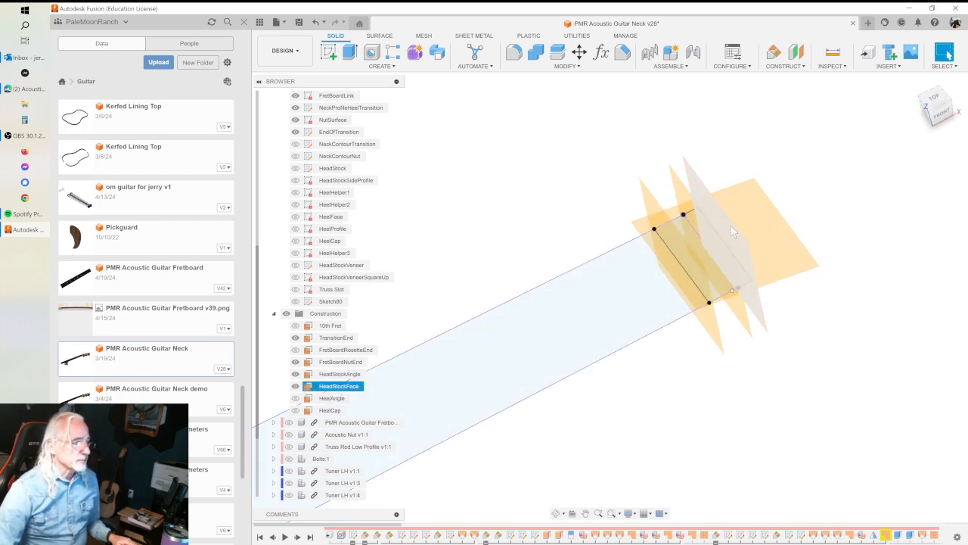
{"action": "left_click", "coordinate": [336, 374]}
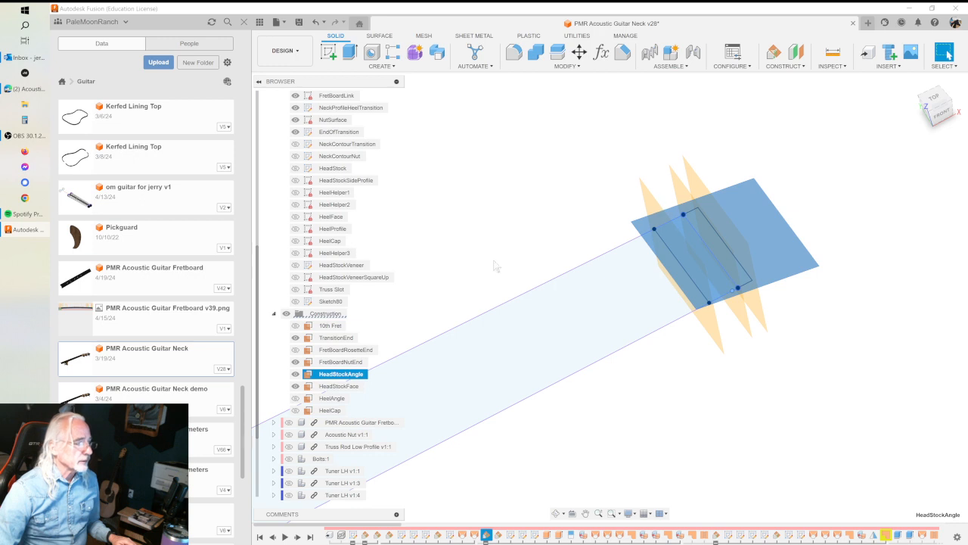
{"action": "left_click", "coordinate": [339, 385]}
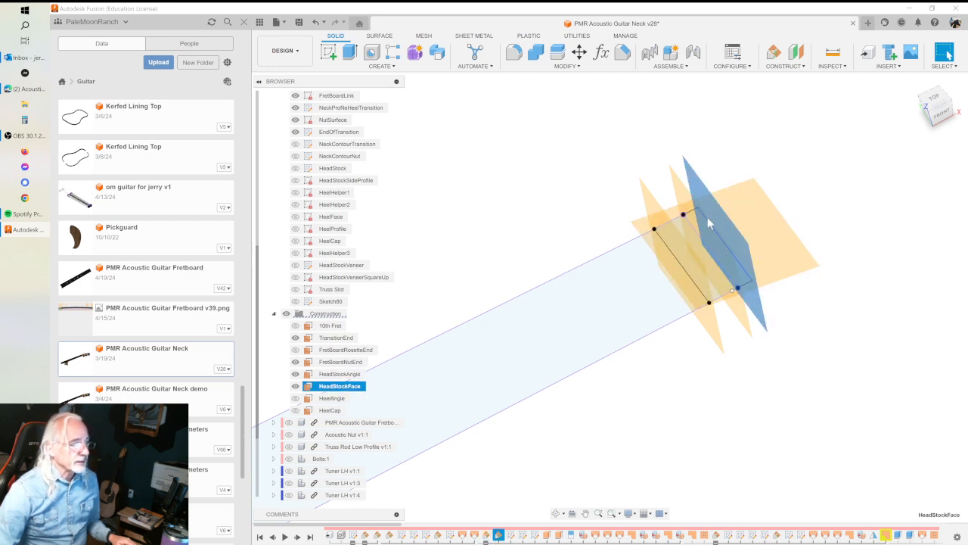
{"action": "middle_click_drag", "start_coordinate": [782, 283], "coordinate": [755, 195], "text": "shift"}
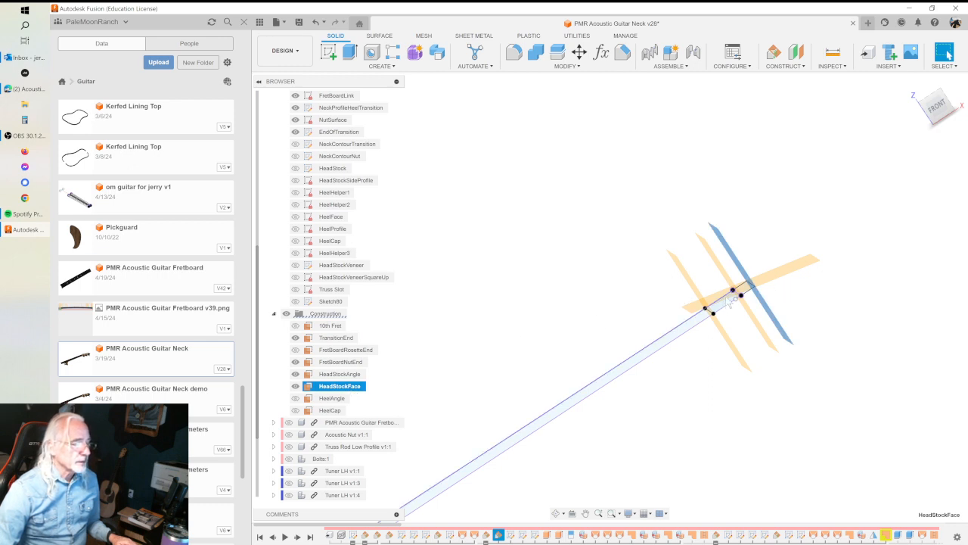
{"action": "mouse_move", "coordinate": [727, 306]}
{"action": "middle_mouse_down", "text": "shift"}
{"action": "mouse_move", "coordinate": [727, 315]}
{"action": "mouse_move", "coordinate": [727, 302]}
{"action": "mouse_move", "coordinate": [718, 307]}
{"action": "middle_mouse_up", "text": "shift"}
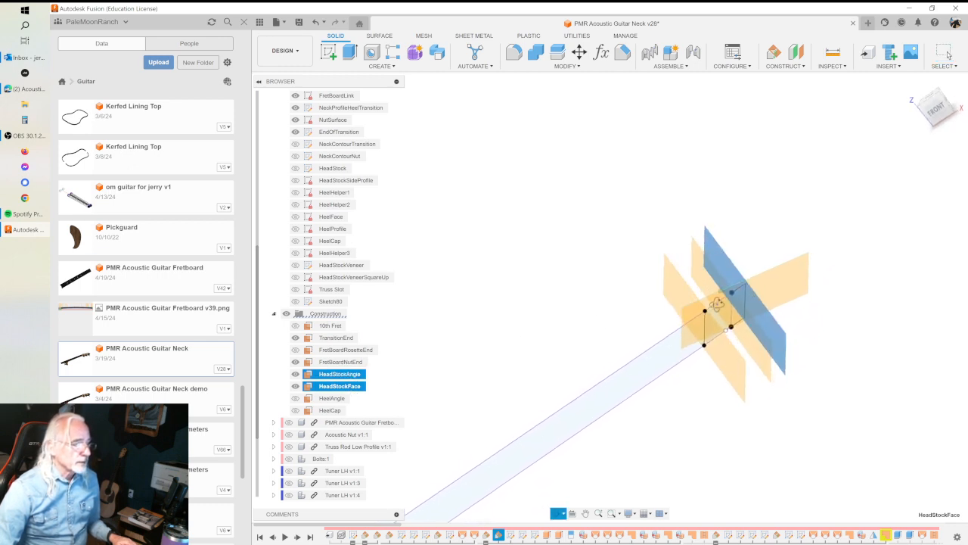
{"action": "scroll", "coordinate": [719, 336], "scroll_direction": "up", "scroll_amount": 3}
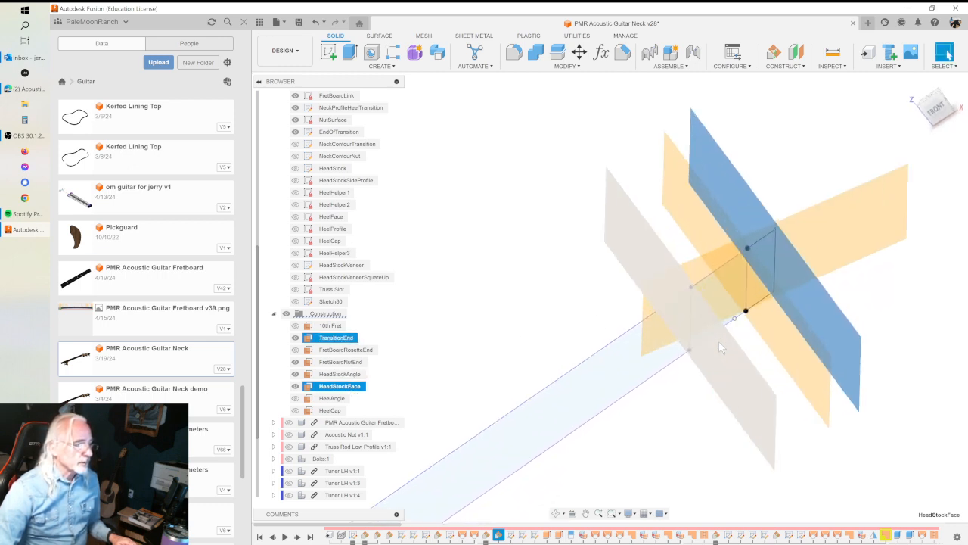
{"action": "left_click", "coordinate": [685, 456]}
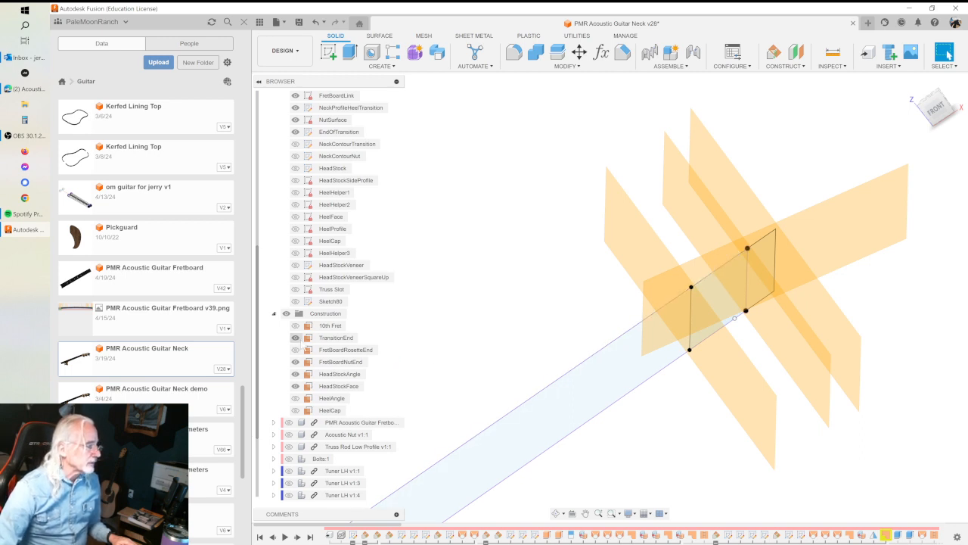
Hide the HeadStockFace, HeadStockAngle and FretBoardNutEnd construction planes, leaving only TransitionEnd displayed.
{"action": "left_click", "coordinate": [296, 386]}
{"action": "left_click", "coordinate": [296, 374]}
{"action": "left_click", "coordinate": [296, 362]}
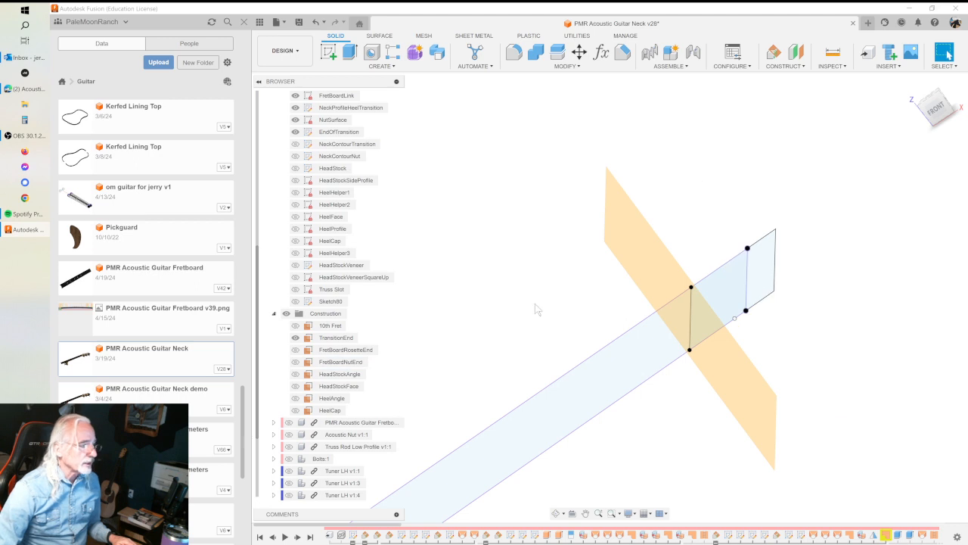
Show the FretBoardNutEnd, HeadStockAngle and HeadStockFace construction planes one at a time, viewing each against the nut and transition sketches.
{"action": "middle_click_drag", "start_coordinate": [612, 274], "coordinate": [688, 277], "text": "shift"}
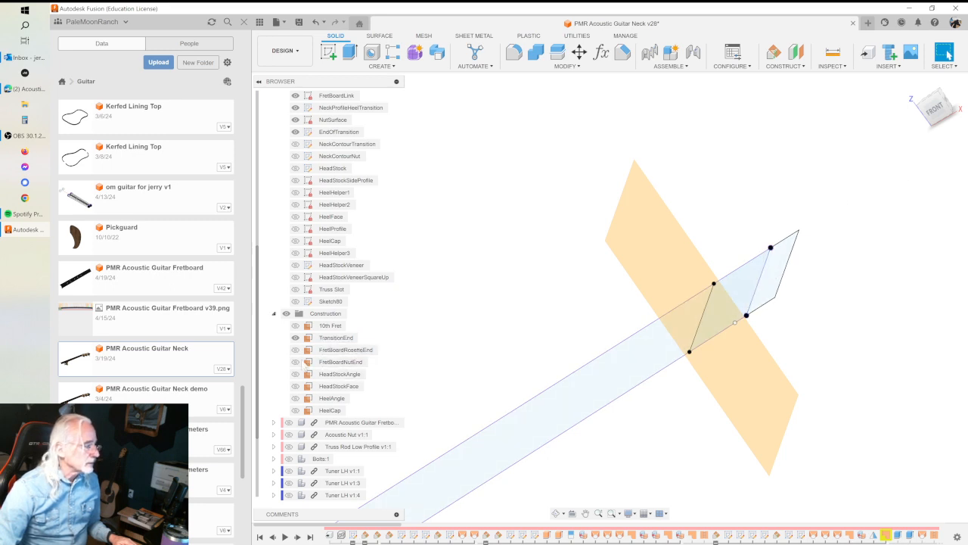
{"action": "left_click", "coordinate": [305, 364]}
{"action": "left_click", "coordinate": [295, 361]}
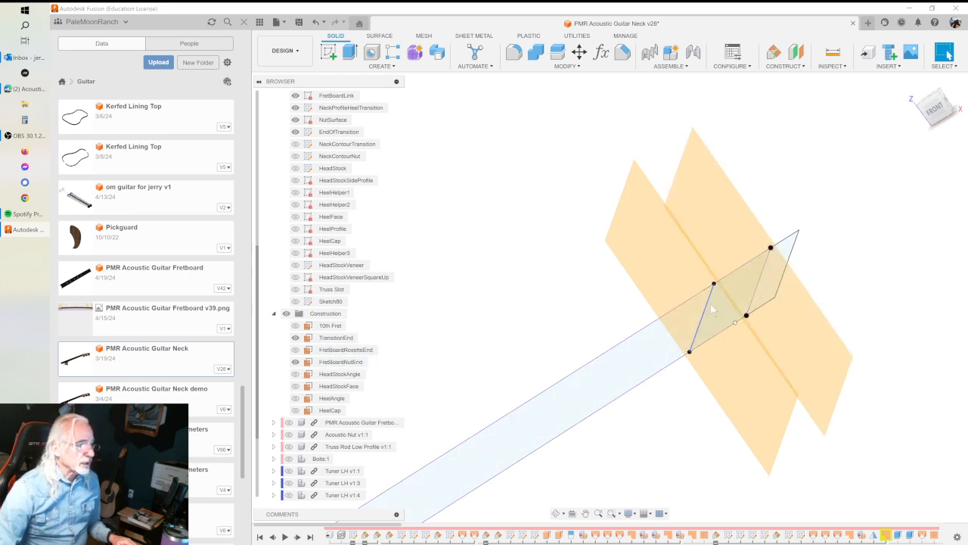
{"action": "middle_click_drag", "start_coordinate": [774, 257], "coordinate": [805, 301], "text": "shift"}
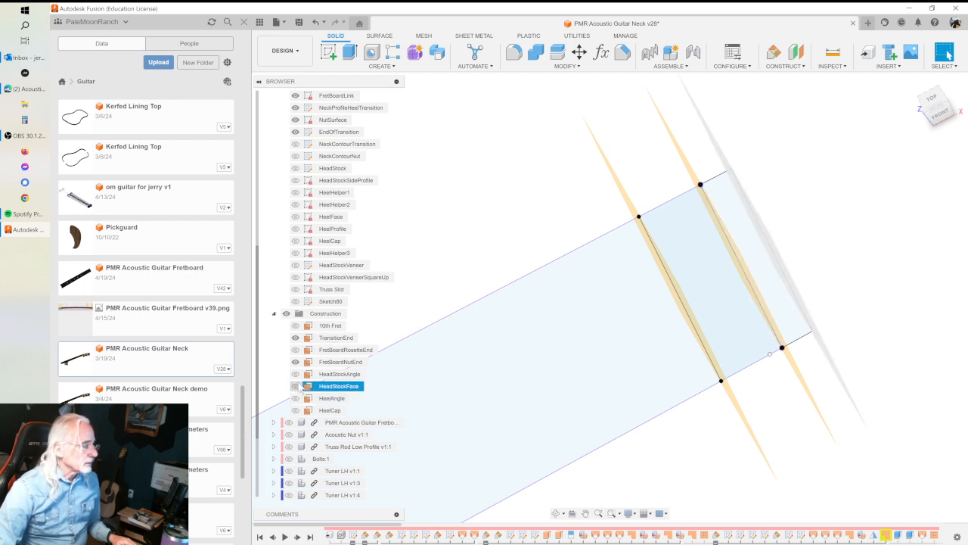
{"action": "left_click", "coordinate": [300, 376]}
{"action": "left_click", "coordinate": [296, 374]}
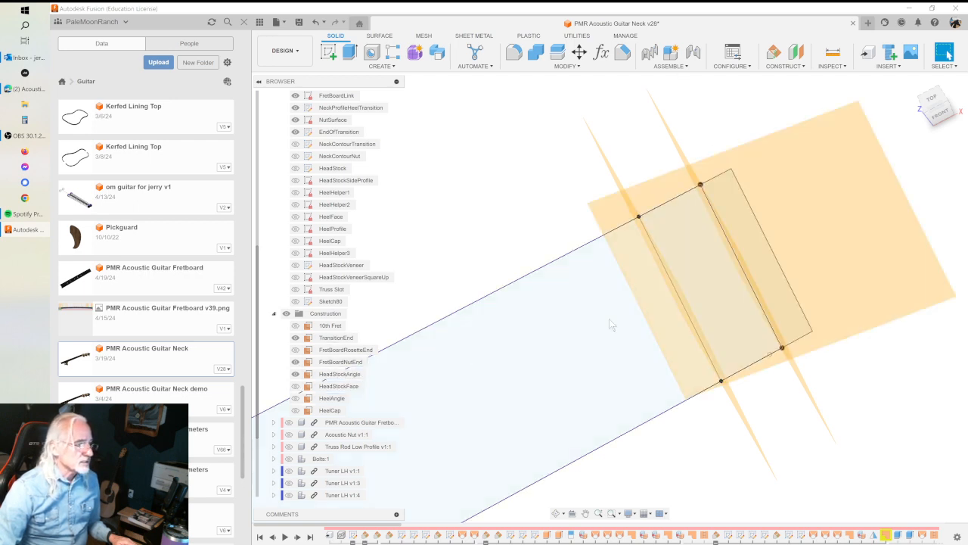
{"action": "middle_click_drag", "start_coordinate": [633, 283], "coordinate": [614, 245], "text": "shift"}
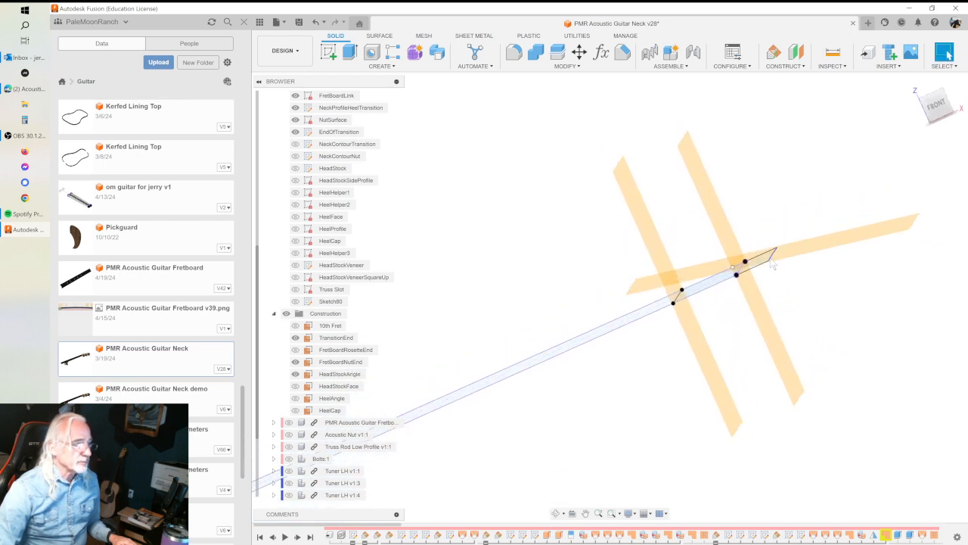
{"action": "middle_click_drag", "start_coordinate": [772, 259], "coordinate": [769, 268], "text": "shift"}
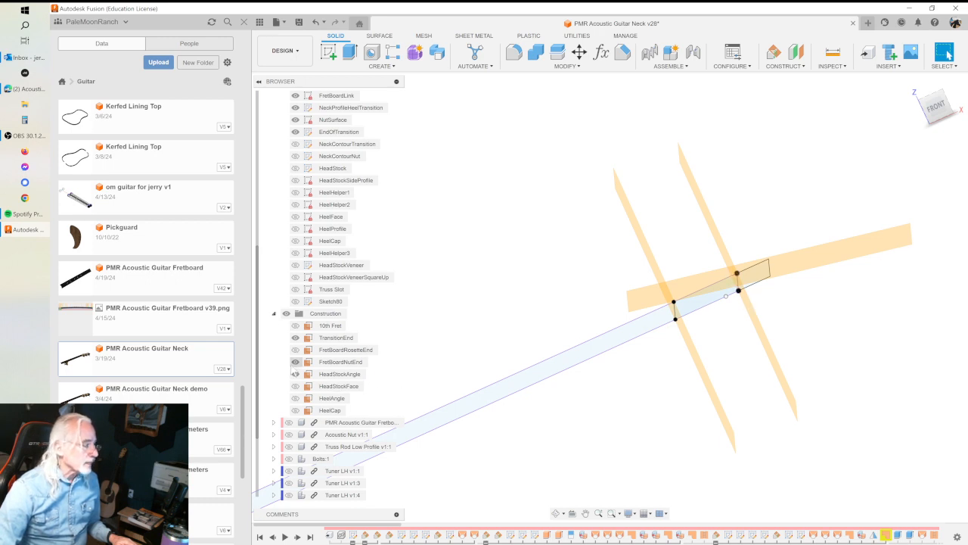
{"action": "left_click", "coordinate": [295, 386]}
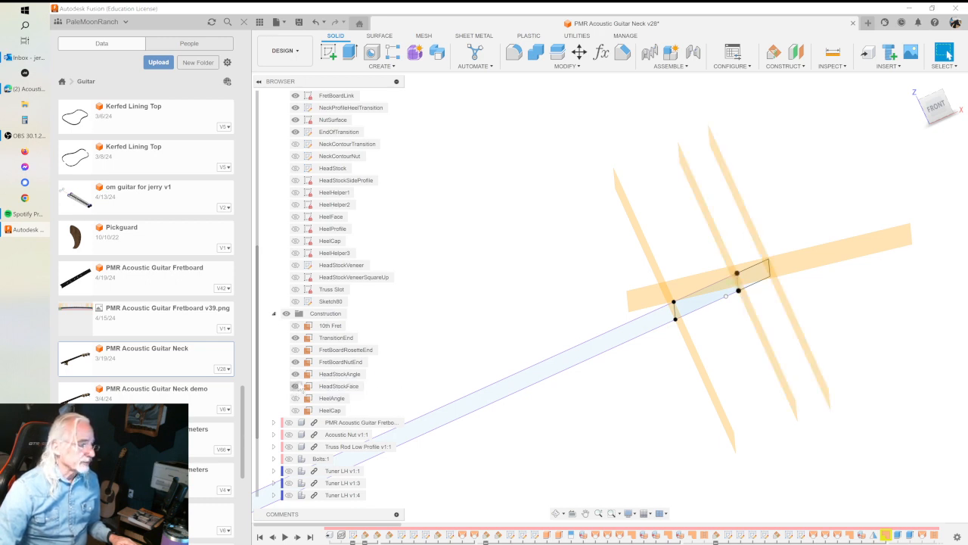